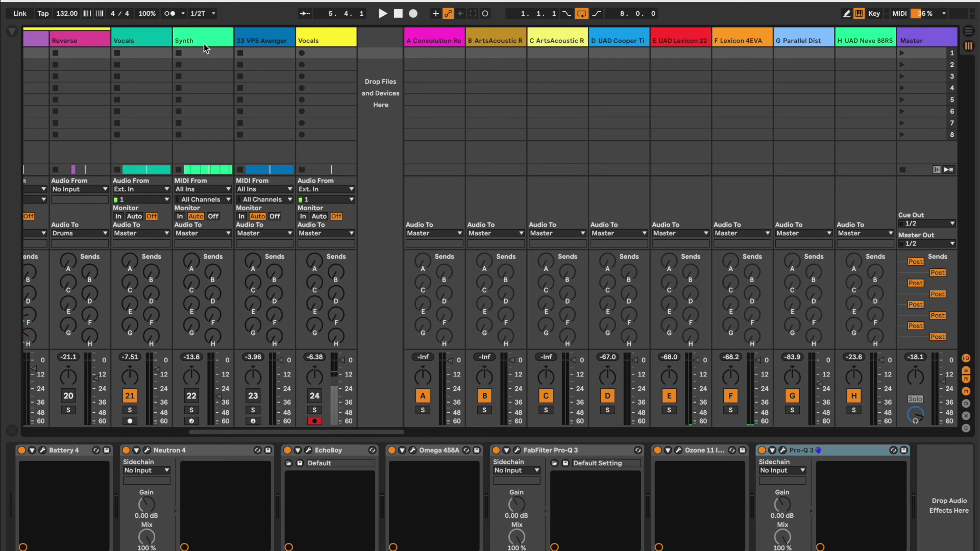
Open the Pro-Q 3 on the teal Vocals track and set its EQ band's stereo placement to Mid
left_click(129, 42)
left_click(41, 451)
left_click_drag(450, 67, 437, 69)
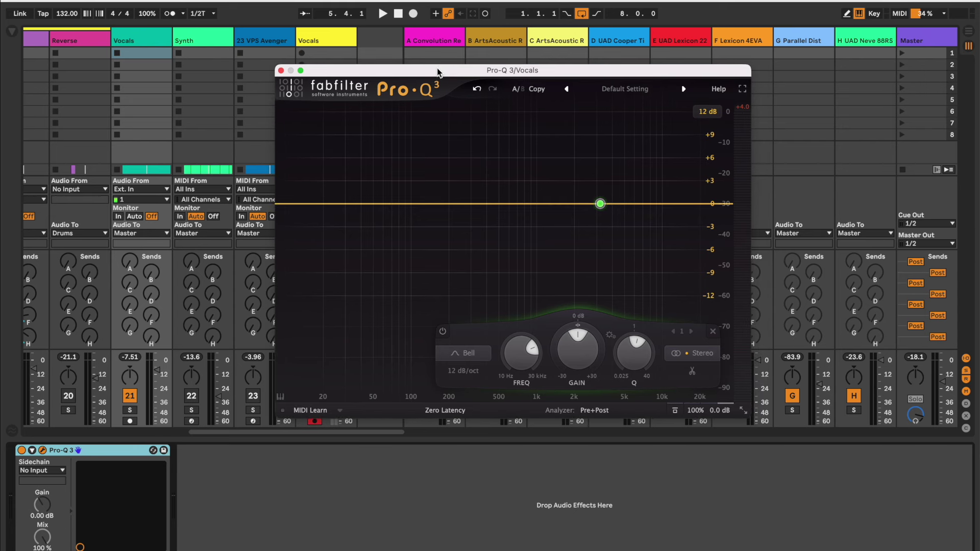
mouse_move(597, 203)
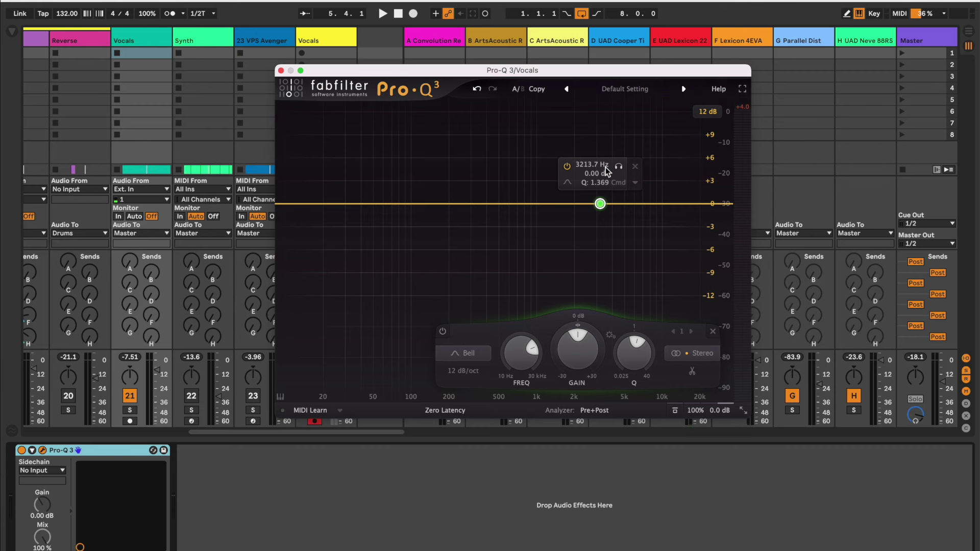
right_click(602, 200)
mouse_move(626, 293)
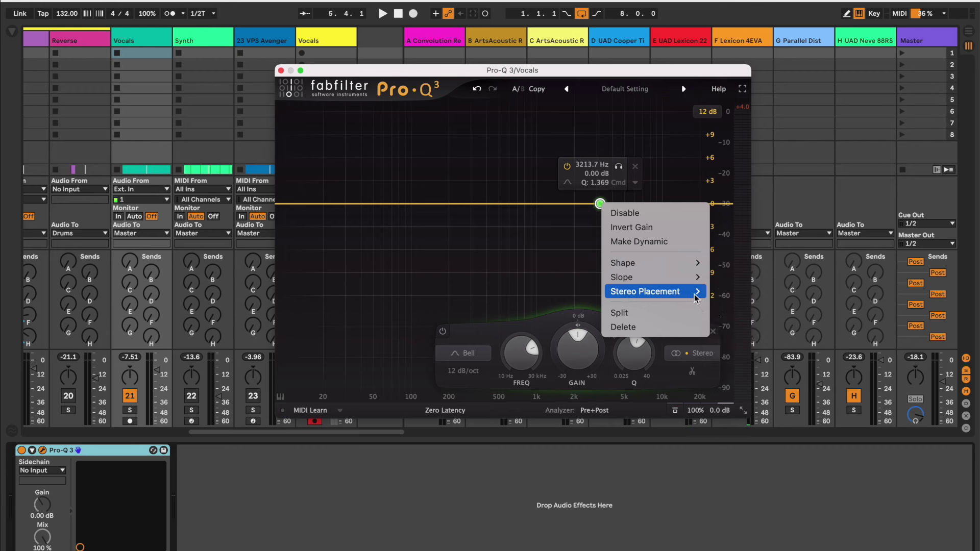
left_click(730, 334)
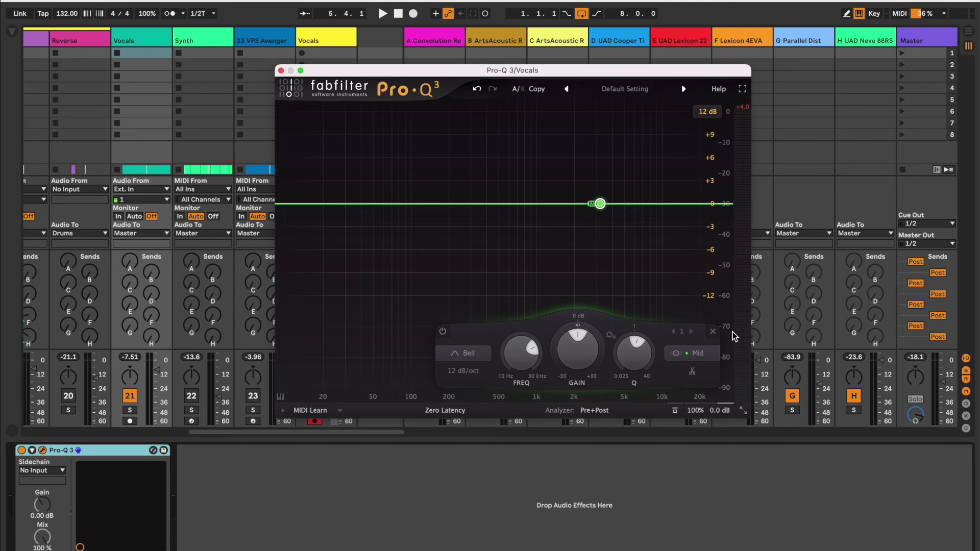
Make the vocal's Mid band dynamic and set its gain to +2.5 dB
right_click(600, 204)
left_click(625, 239)
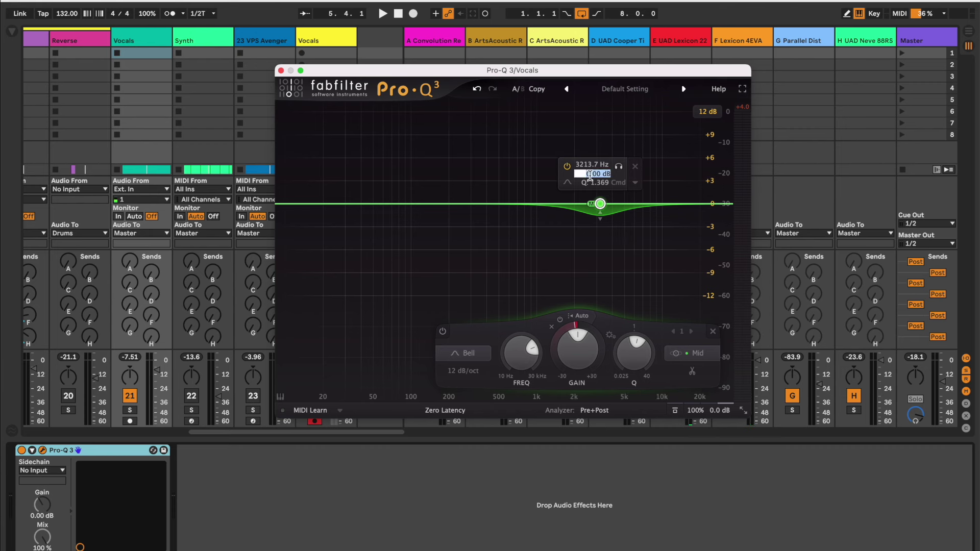
type("2.5")
key("Return")
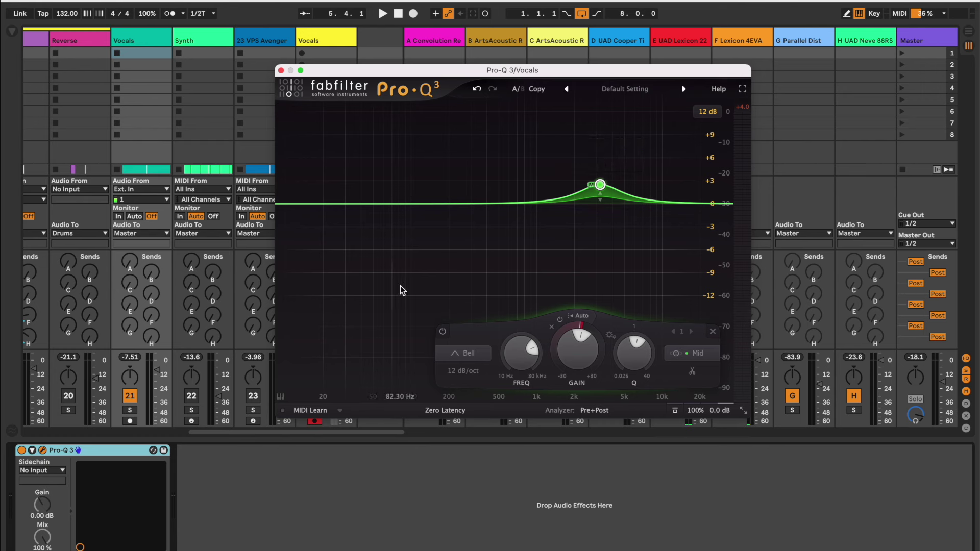
Play the song and compare the vocal with the dynamic Mid band bypassed and enabled, then stop playback
key("space")
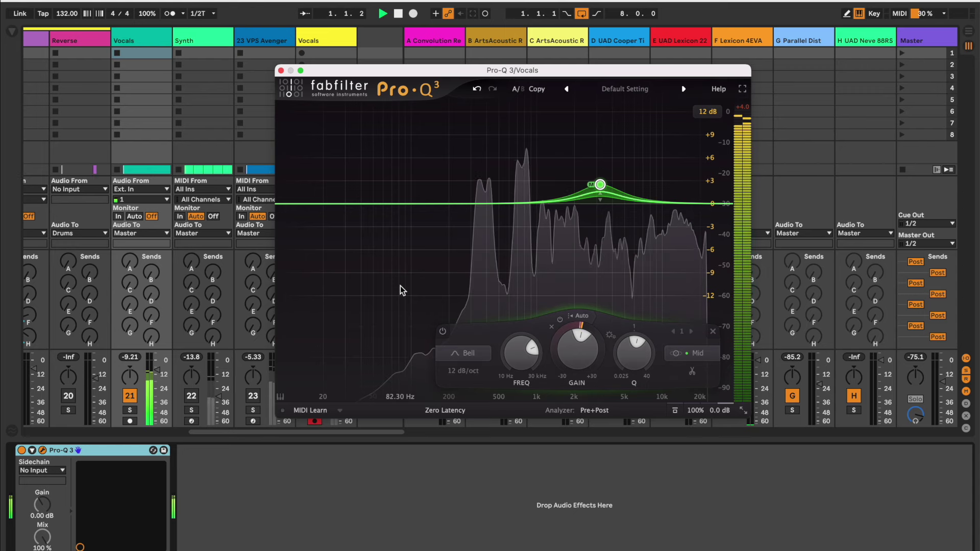
mouse_move(641, 151)
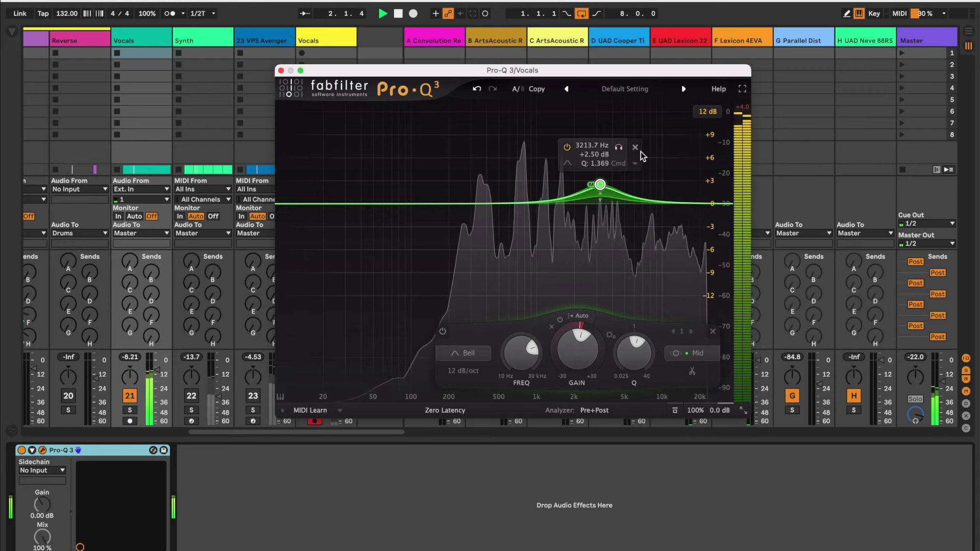
left_click(569, 149)
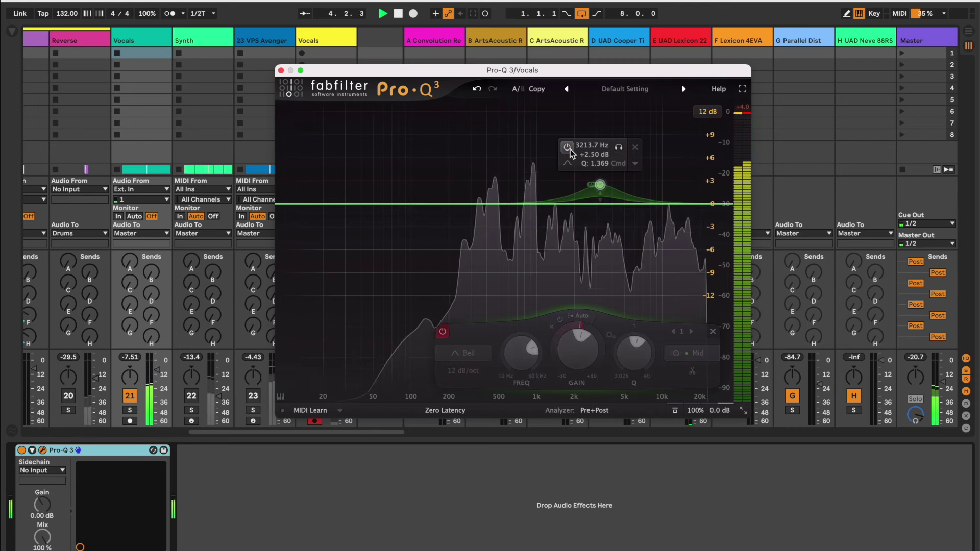
left_click(569, 149)
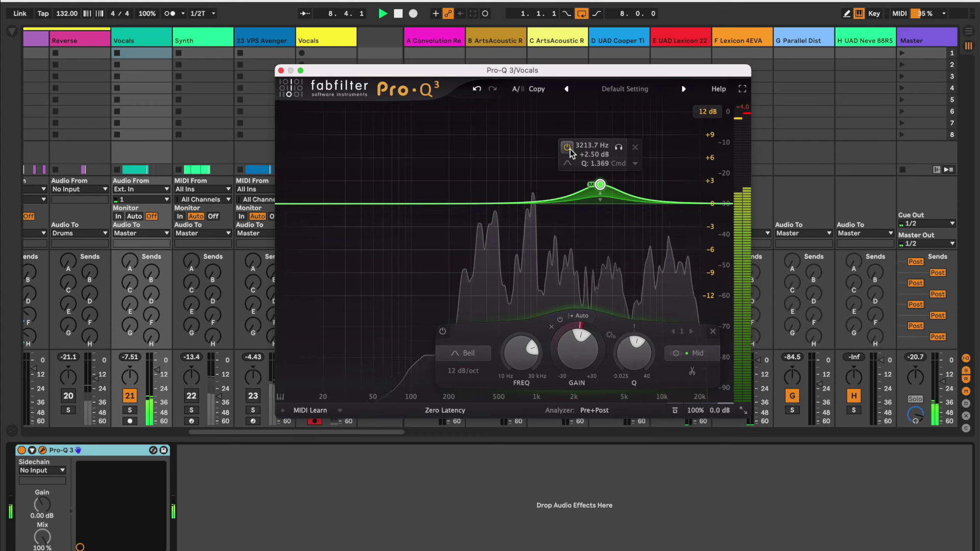
key("space")
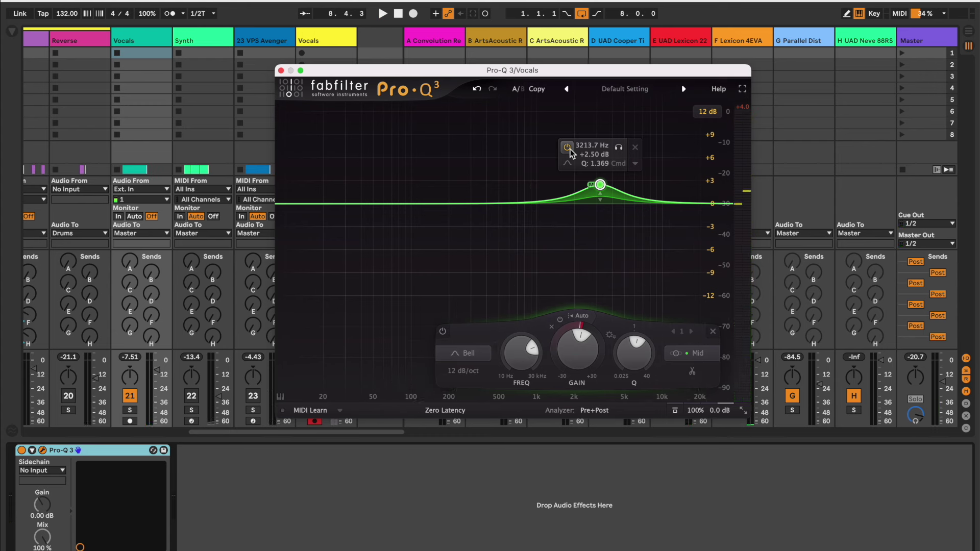
Copy the Pro-Q 3 from the Vocals track to the Synth track and open the copy
left_click(281, 70)
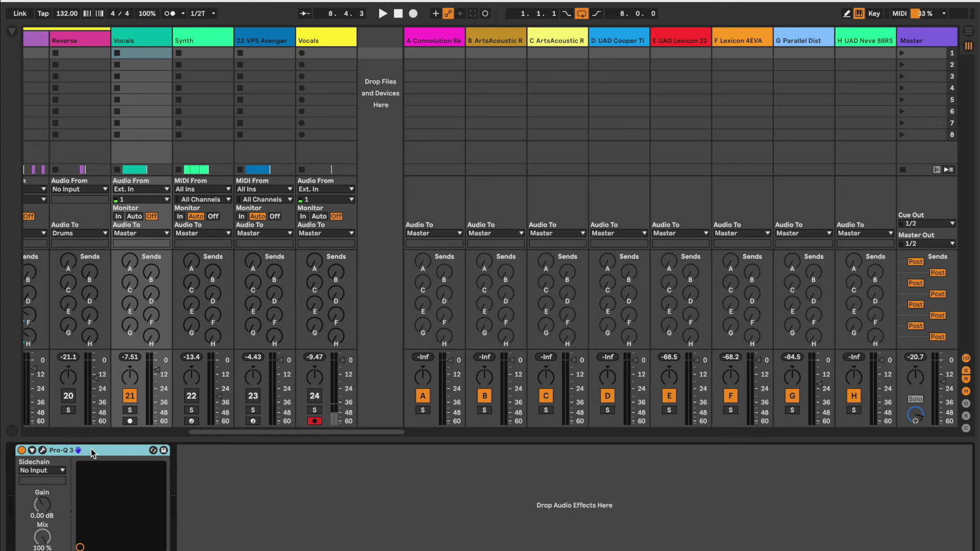
left_click_drag(90, 449, 206, 42)
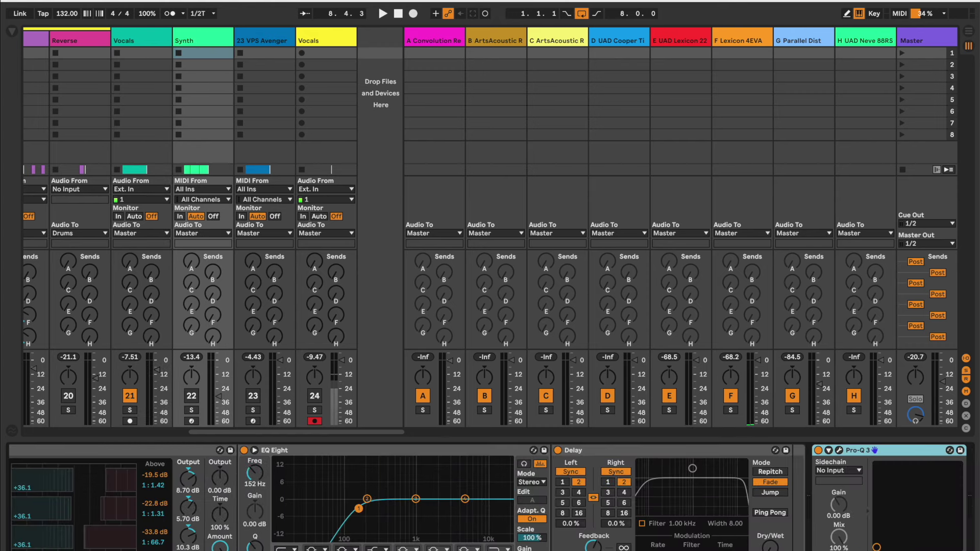
scroll(808, 470, "right", 3)
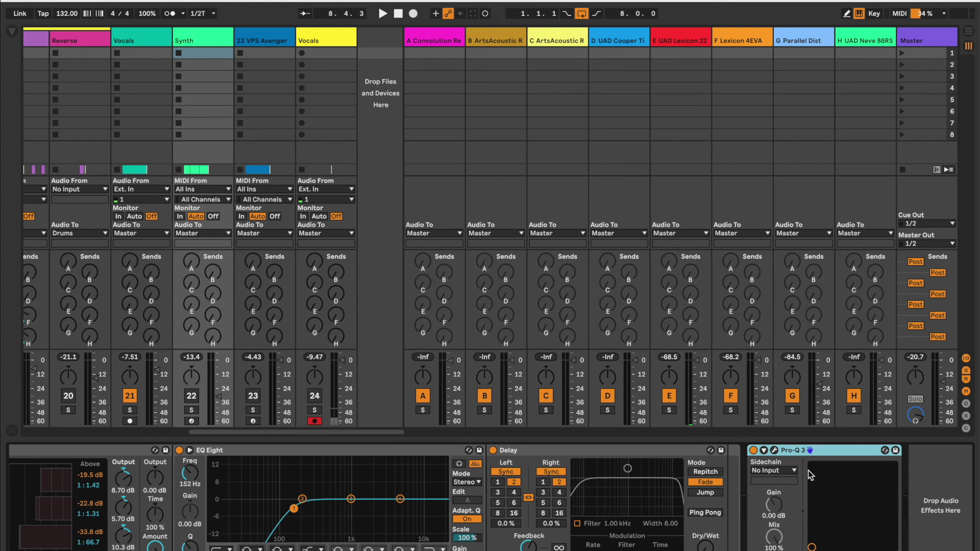
left_click(774, 451)
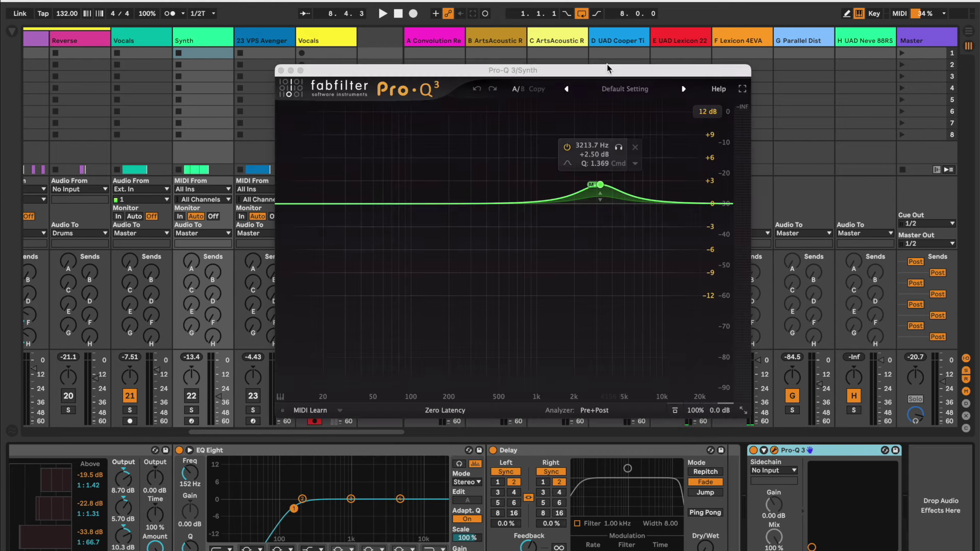
left_click_drag(607, 65, 595, 69)
Set the Synth Pro-Q 3 band's gain to -3 dB and activate the Synth track
mouse_move(602, 207)
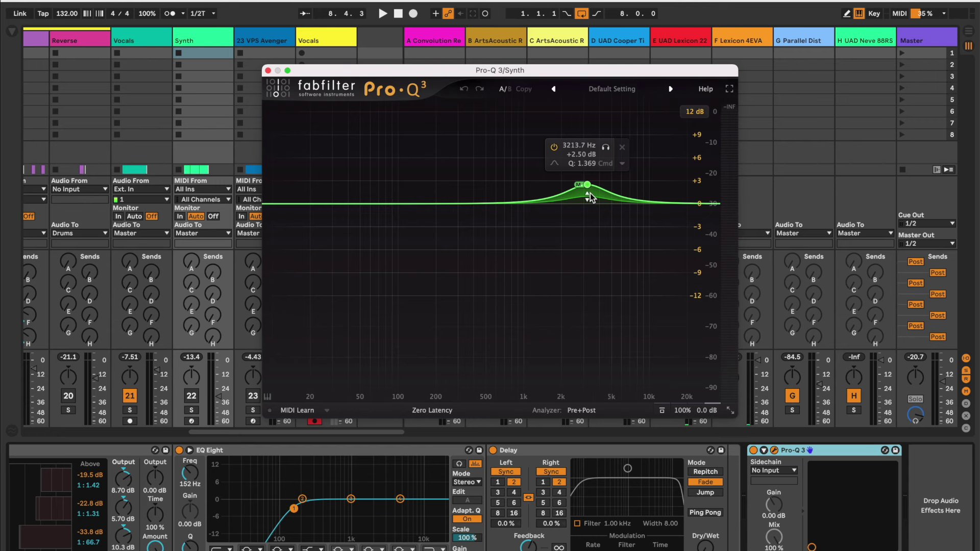
double_click(581, 154)
type("-3")
key("Return")
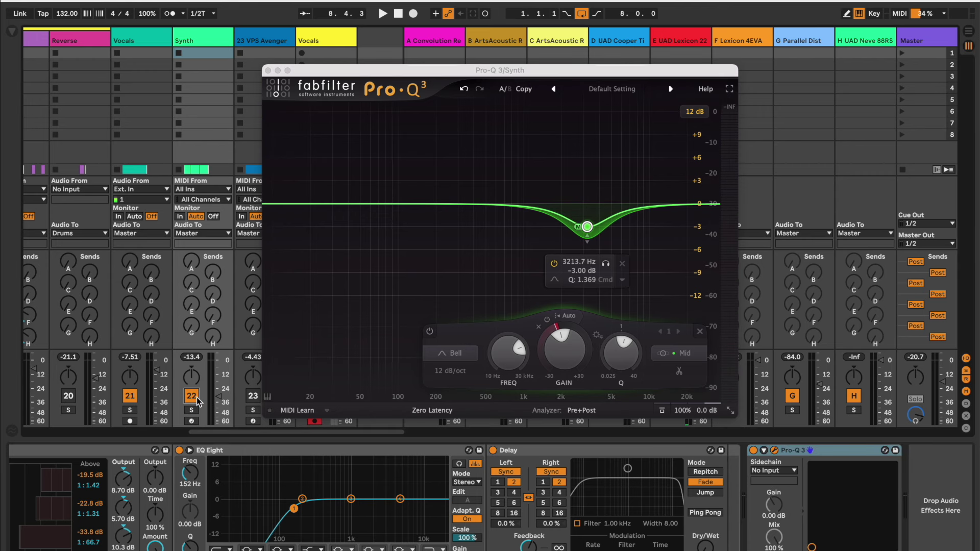
left_click(531, 73)
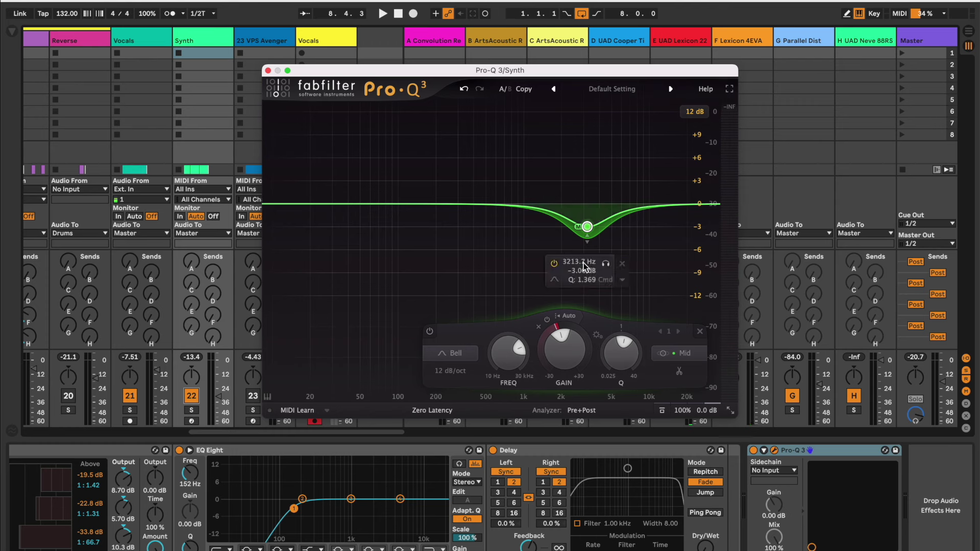
Play the vocal and synth together, comparing the Synth's dynamic cut bypassed and enabled, and stop playback
key("space")
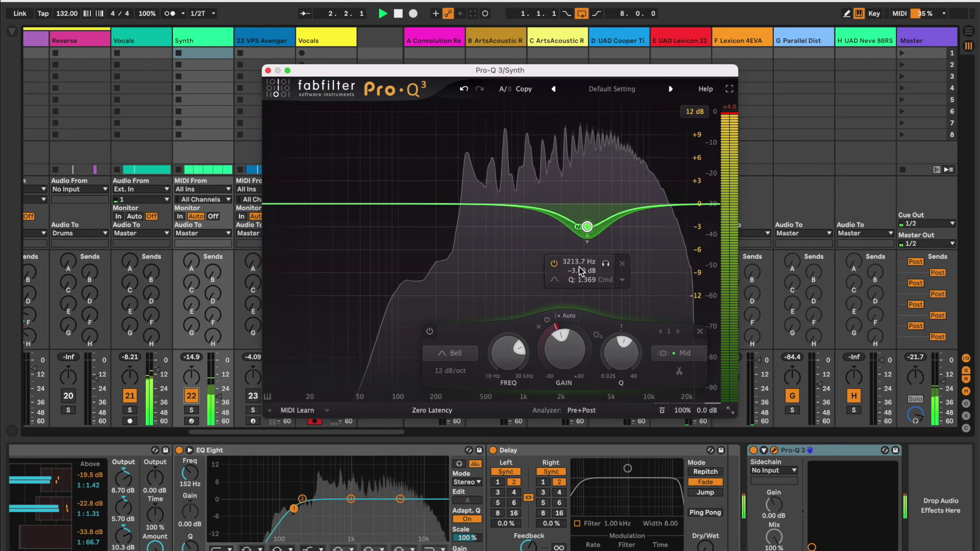
left_click(554, 266)
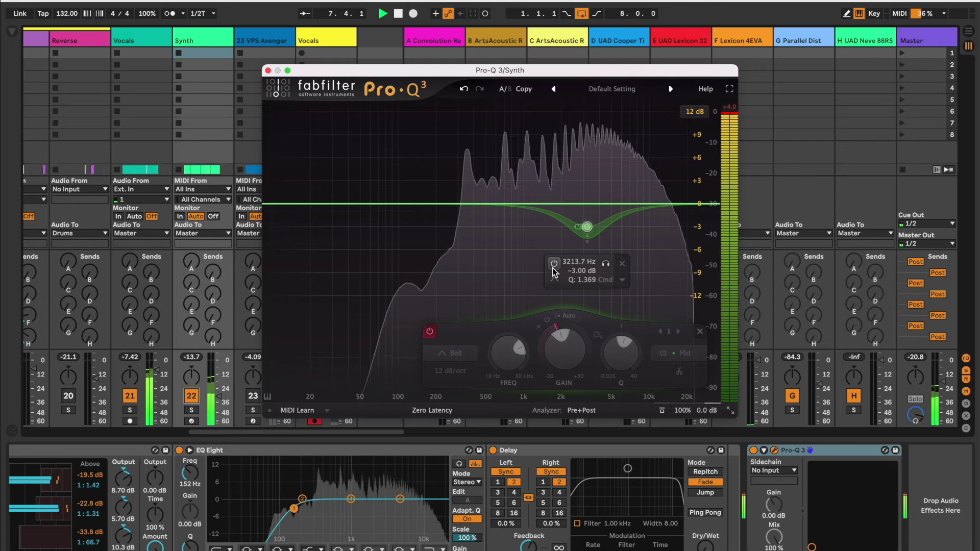
left_click(553, 264)
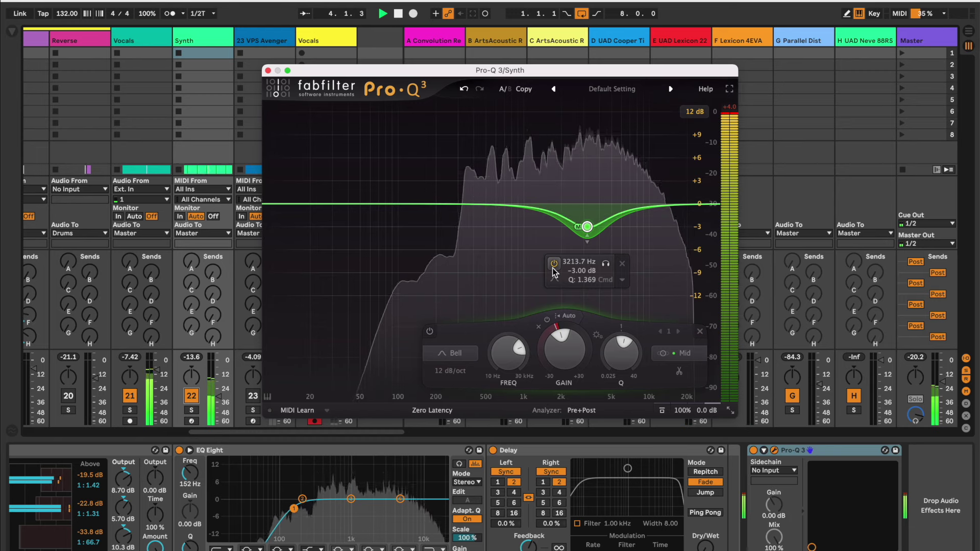
key("space")
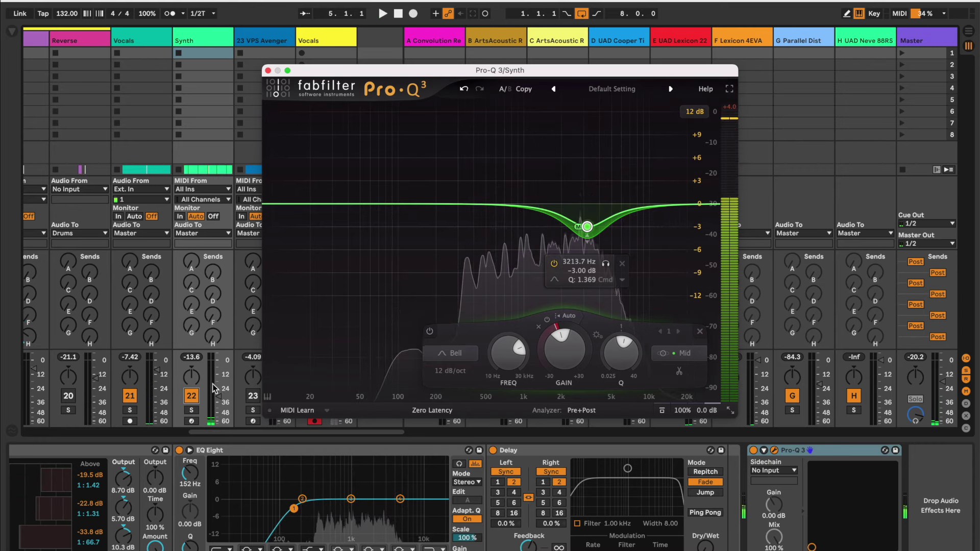
Deactivate the Synth and Vocals tracks, and select and activate the Closed Hat track instead
left_click(191, 395)
left_click(130, 397)
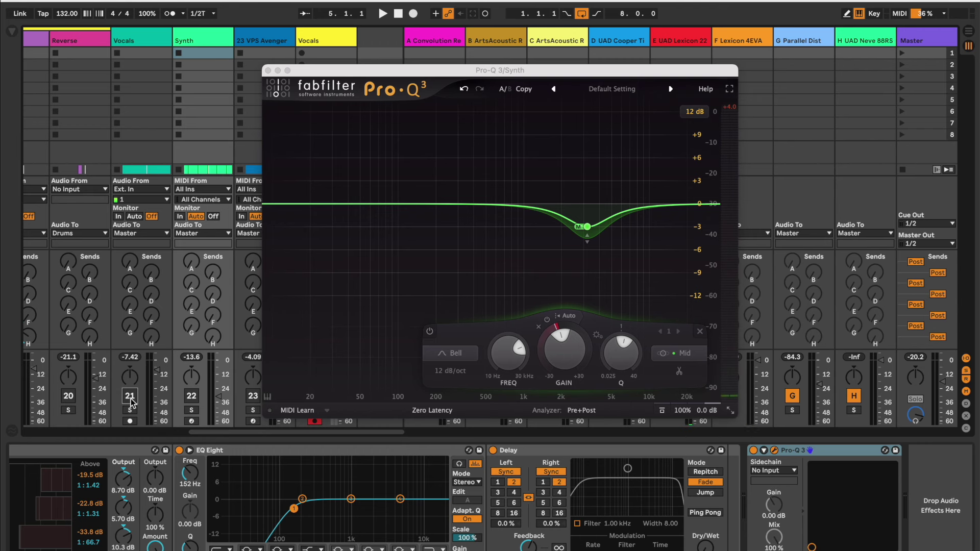
left_click_drag(263, 433, 144, 421)
scroll(145, 421, "right", 5)
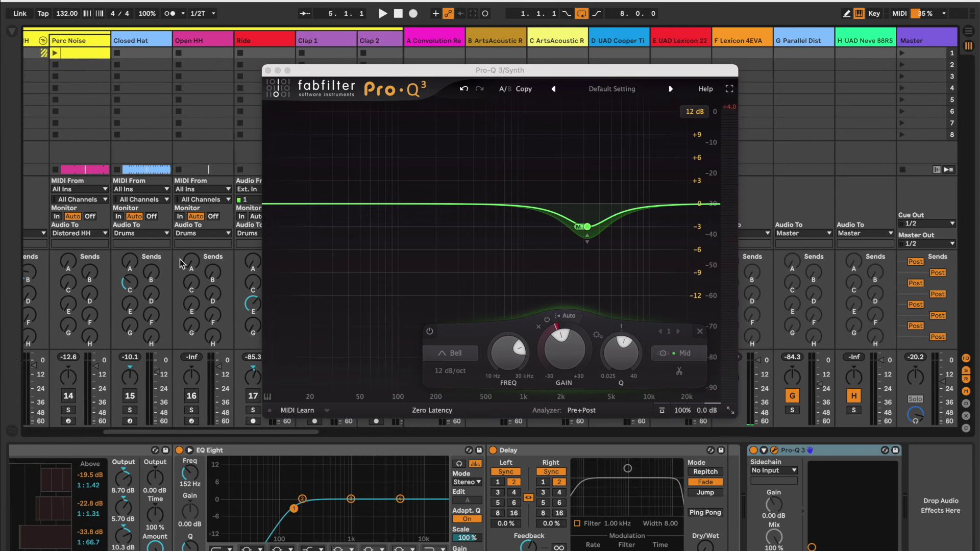
left_click(143, 45)
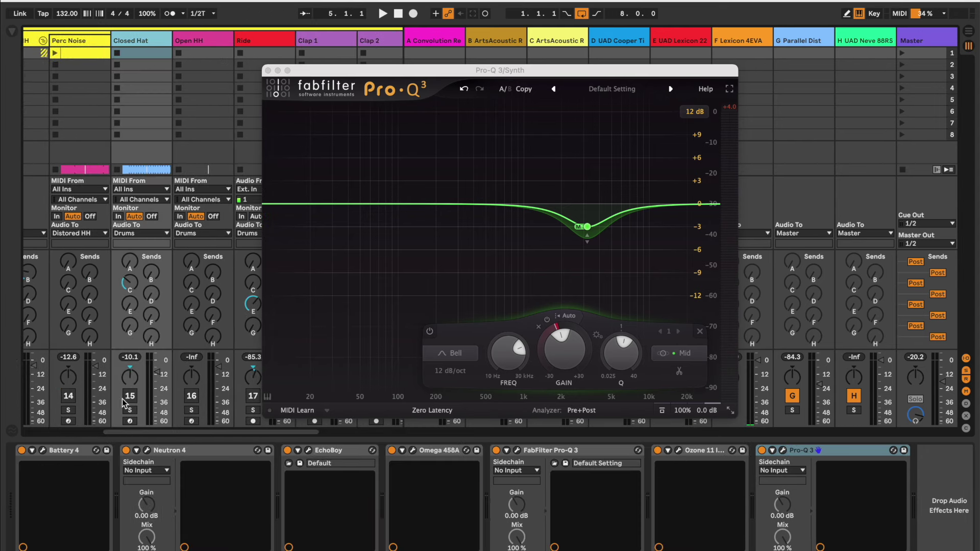
scroll(125, 428, "right", 4)
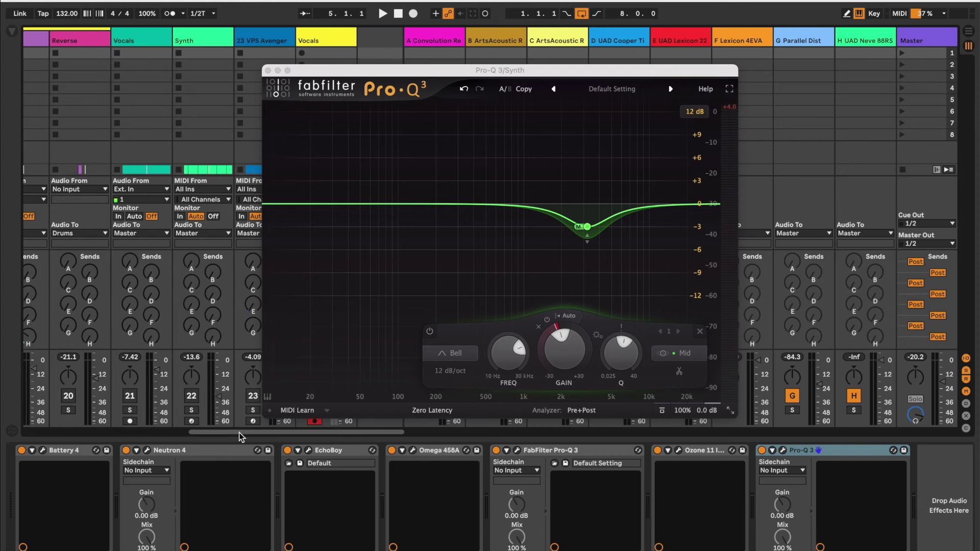
scroll(148, 422, "left", 10)
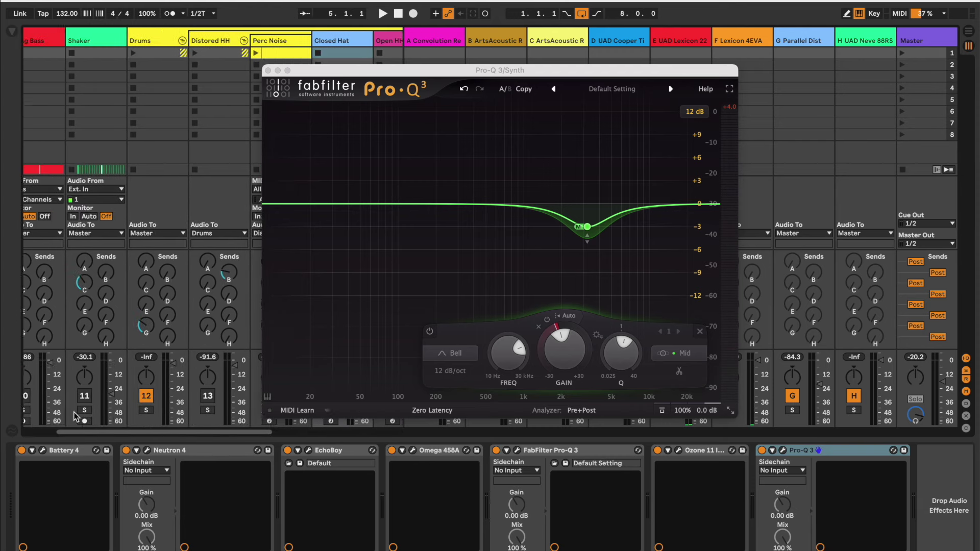
scroll(76, 415, "right", 6)
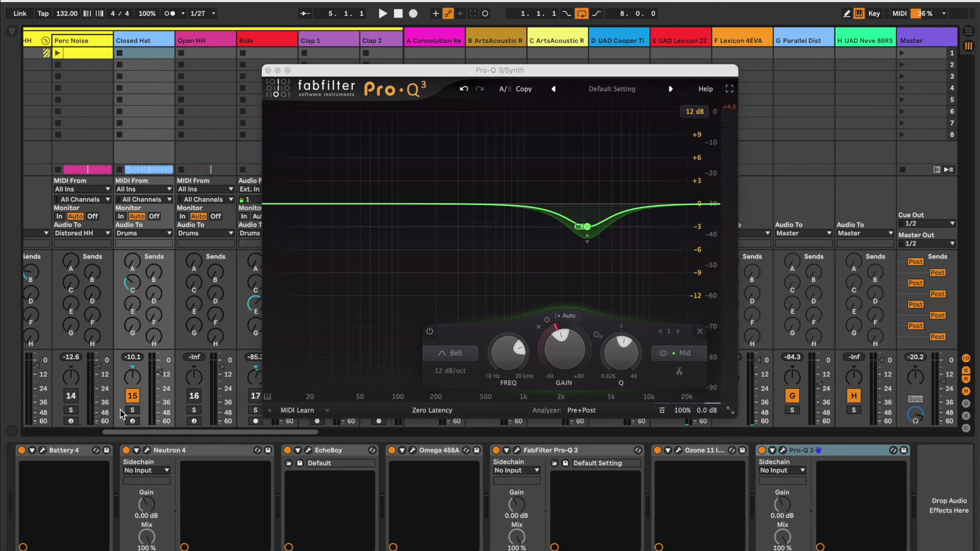
left_click(266, 70)
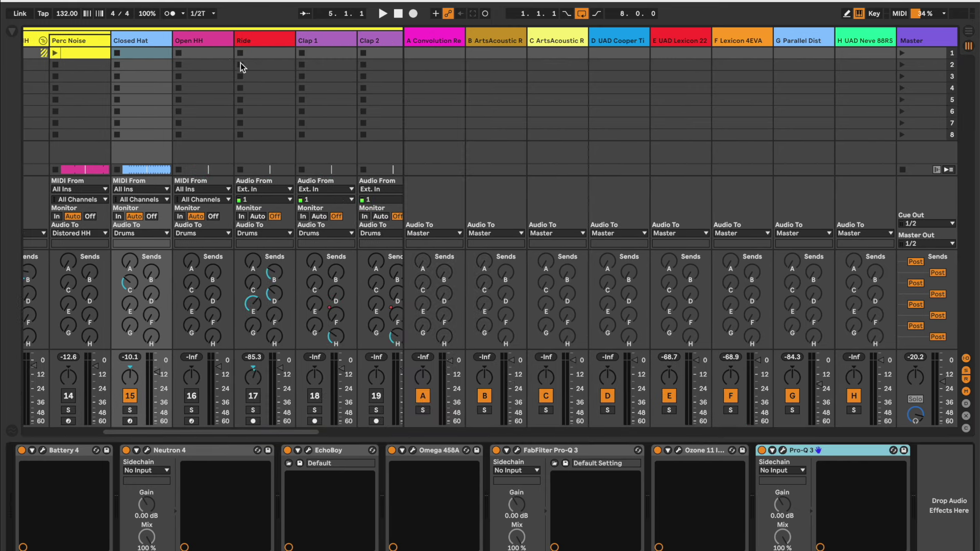
left_click(784, 452)
left_click_drag(543, 66, 522, 66)
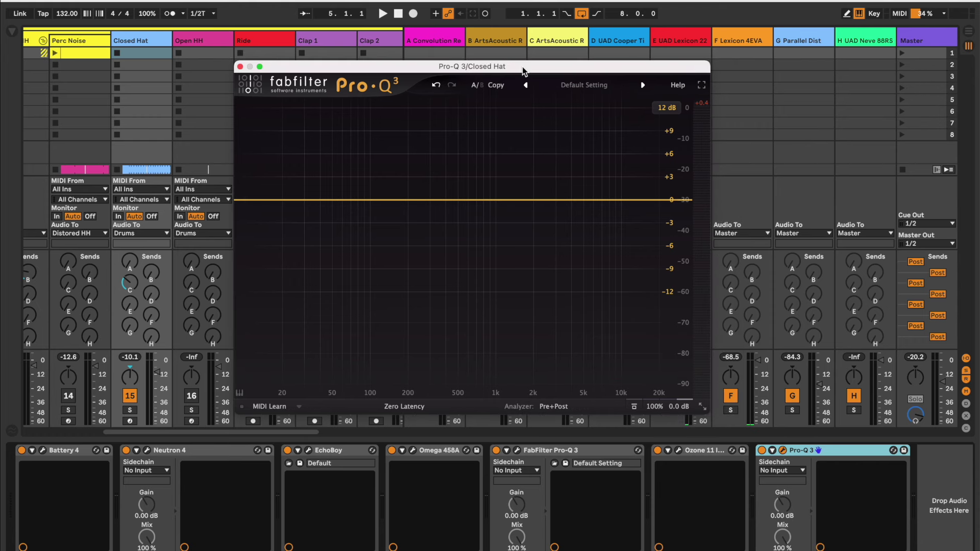
Add an EQ band at 8000 Hz to the Closed Hat's Pro-Q 3 and set its shape to High Shelf
left_click(583, 199)
double_click(567, 162)
type("8")
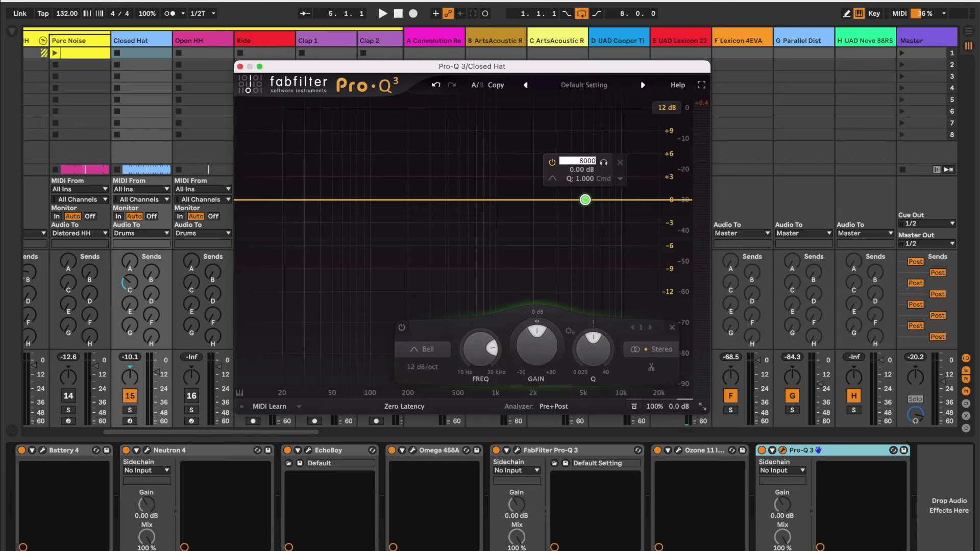
type("000")
key("Return")
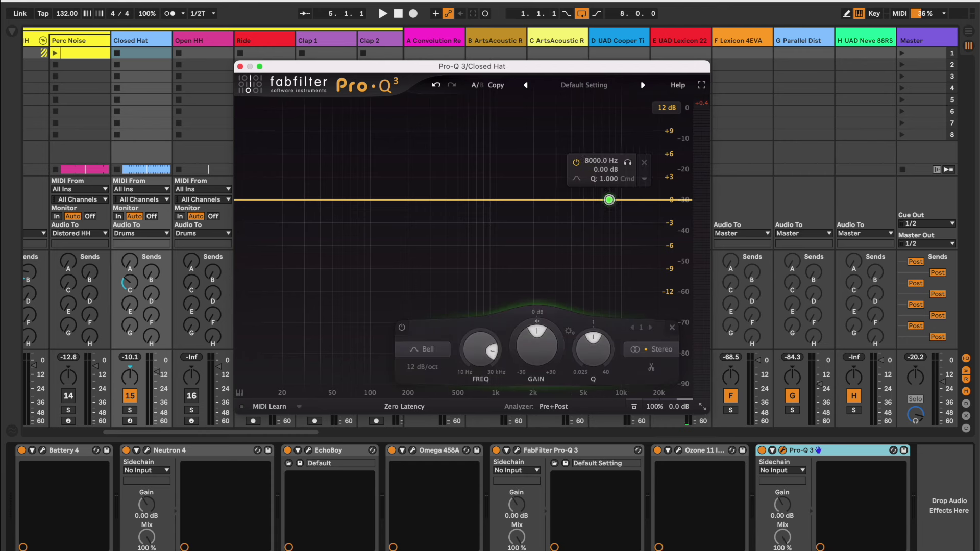
left_click(575, 181)
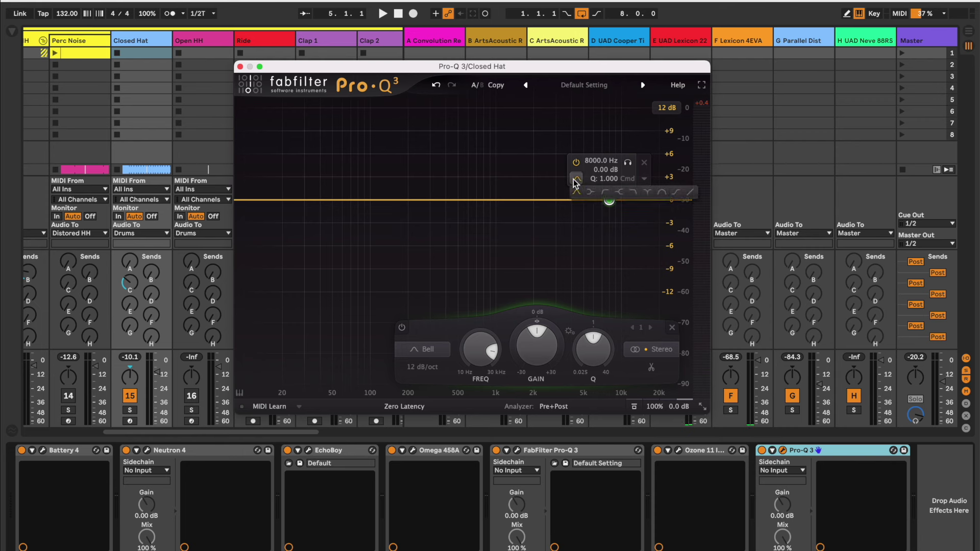
left_click(621, 192)
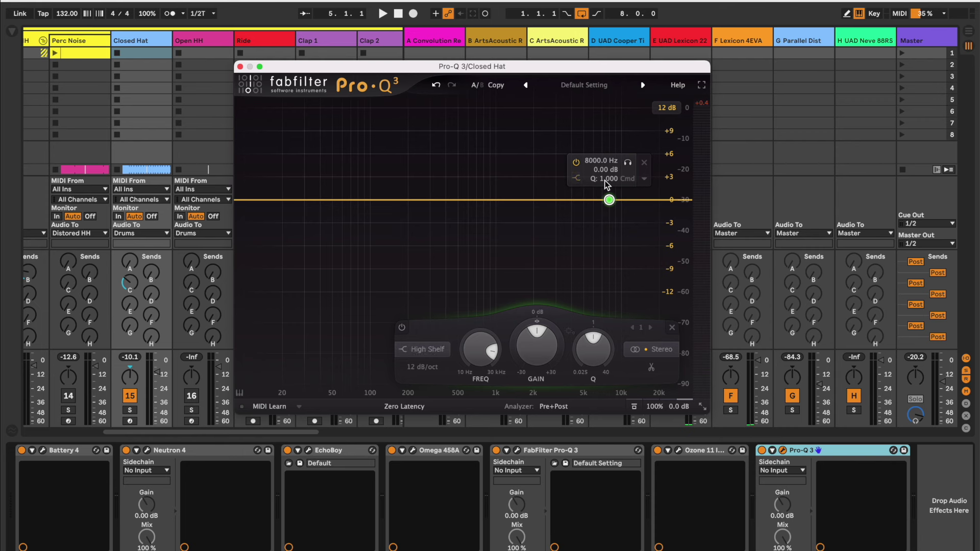
Set the 8000 Hz high-shelf band's stereo placement to Side and make the band dynamic
right_click(608, 199)
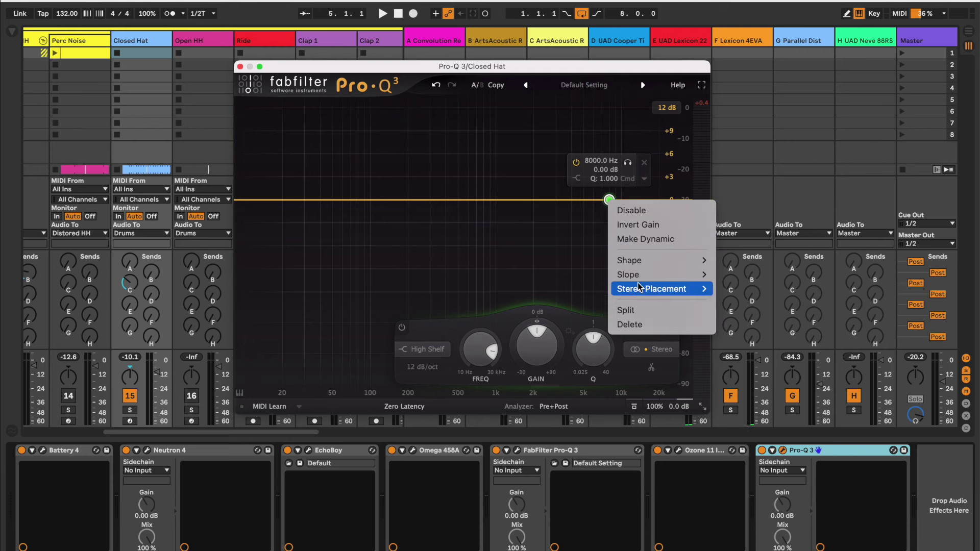
mouse_move(638, 280)
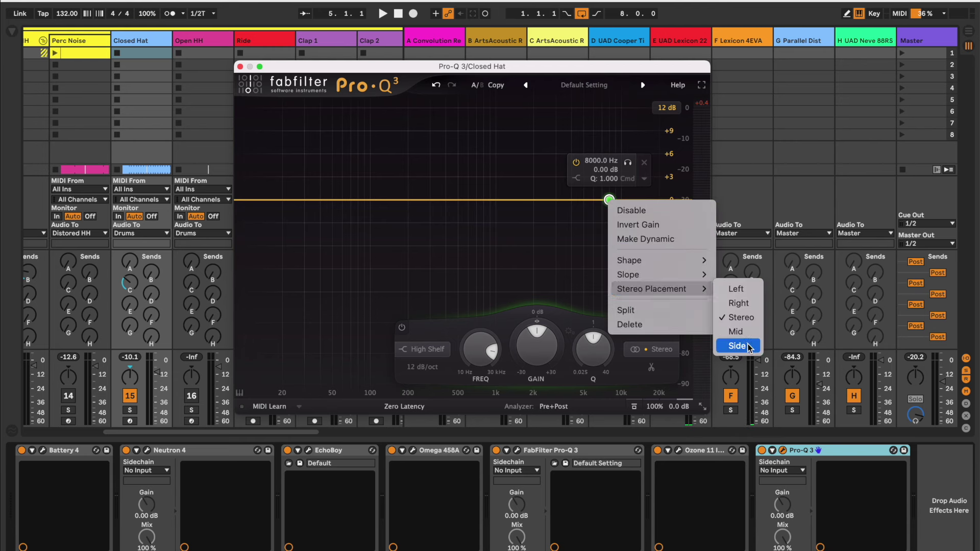
left_click(738, 346)
right_click(614, 201)
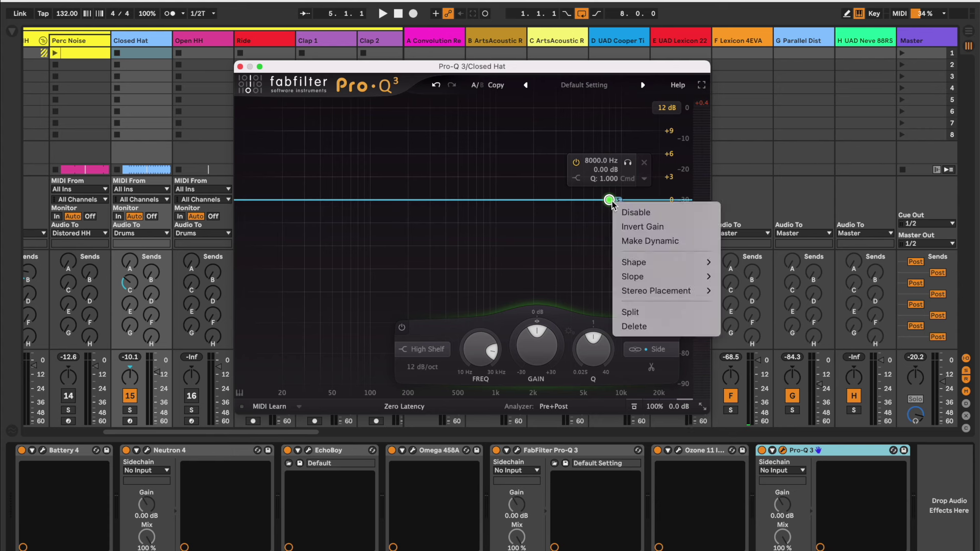
left_click(633, 239)
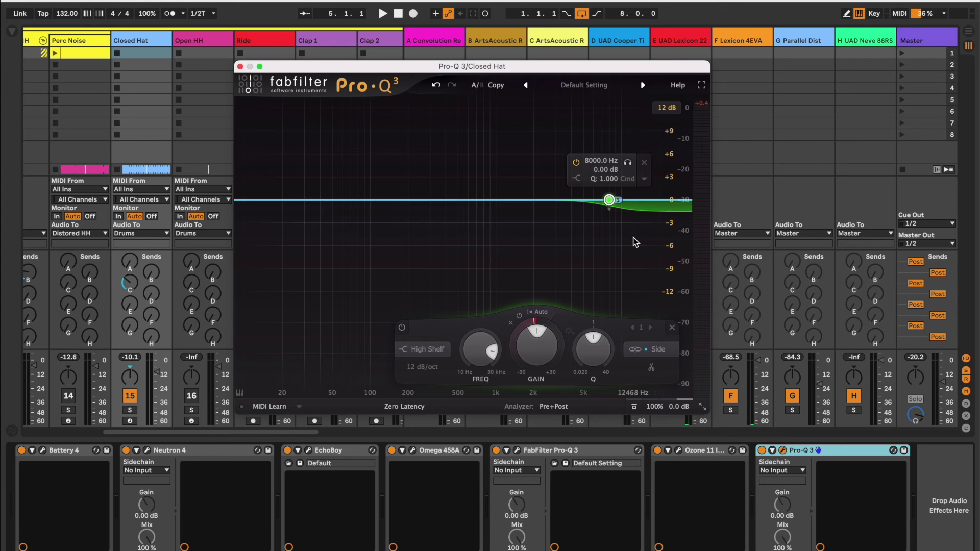
Set the dynamic side high-shelf band's gain to +3.5 dB
left_click(604, 170)
type("3")
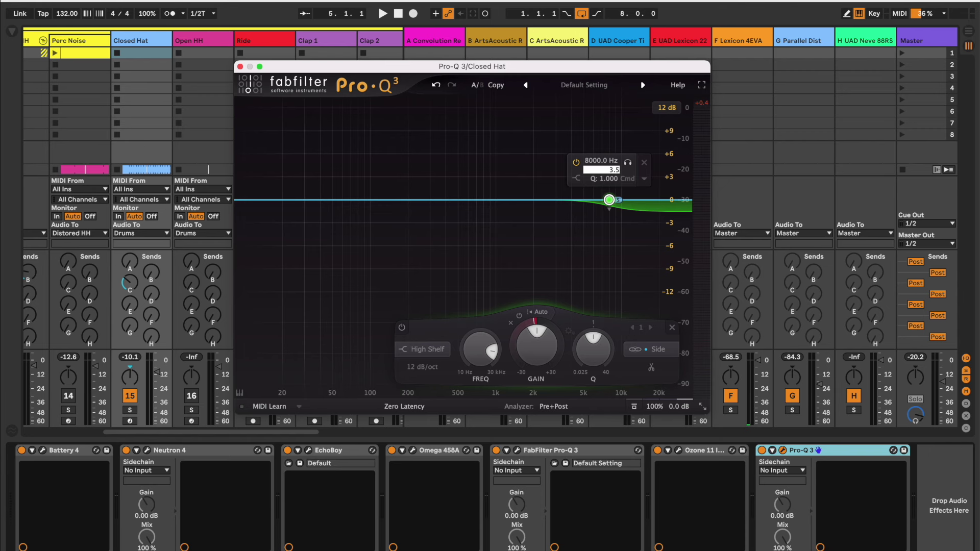
type(".5")
key("Return")
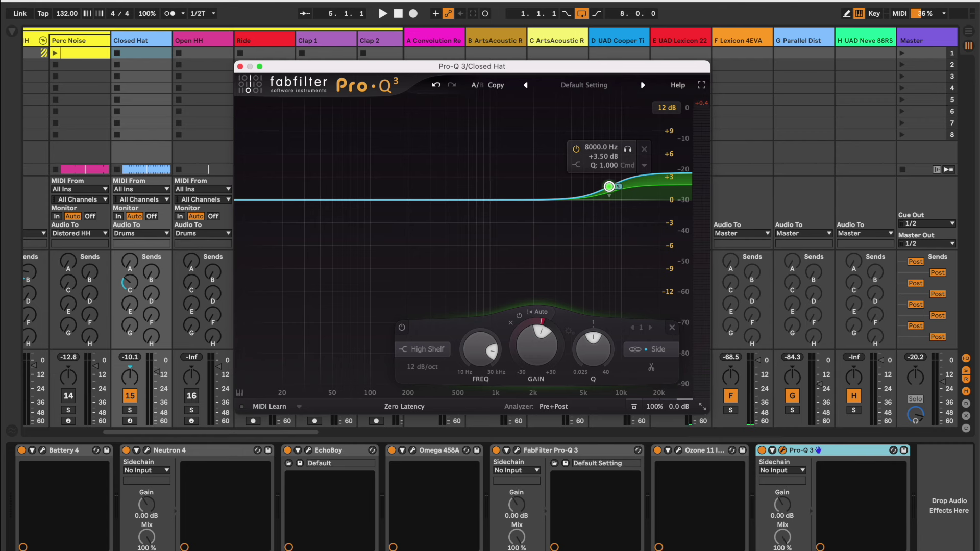
Play the Closed Hat, comparing its high-shelf band bypassed and enabled, stop playback and close its Pro-Q 3
key("space")
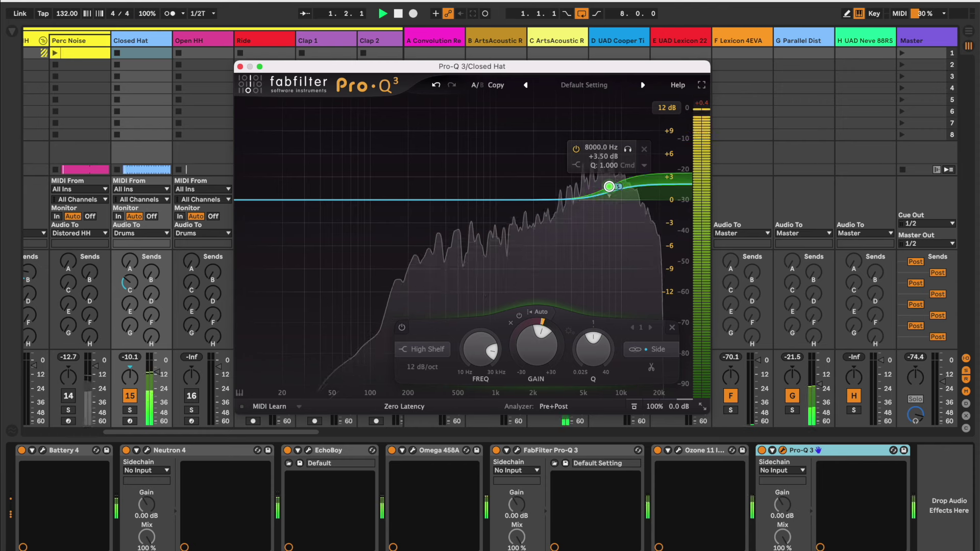
left_click(574, 148)
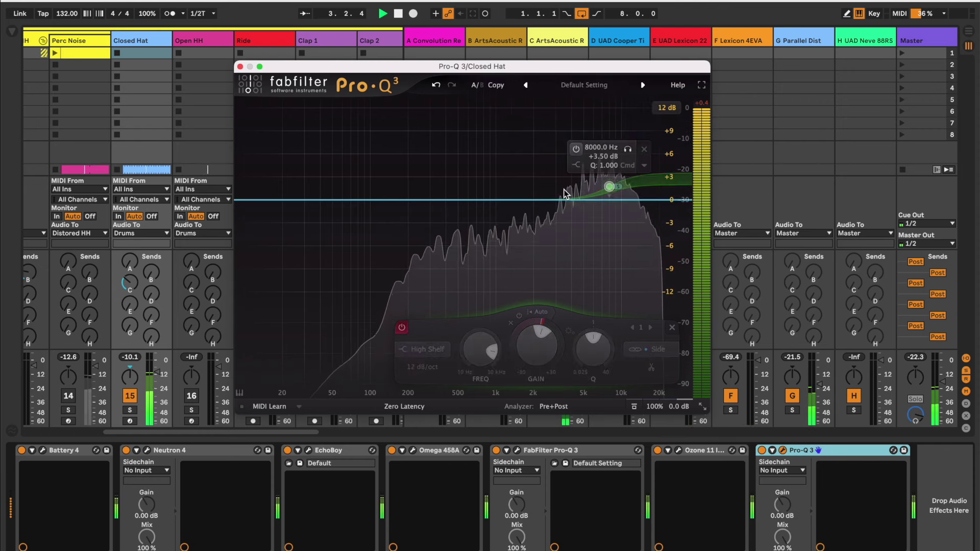
left_click(577, 150)
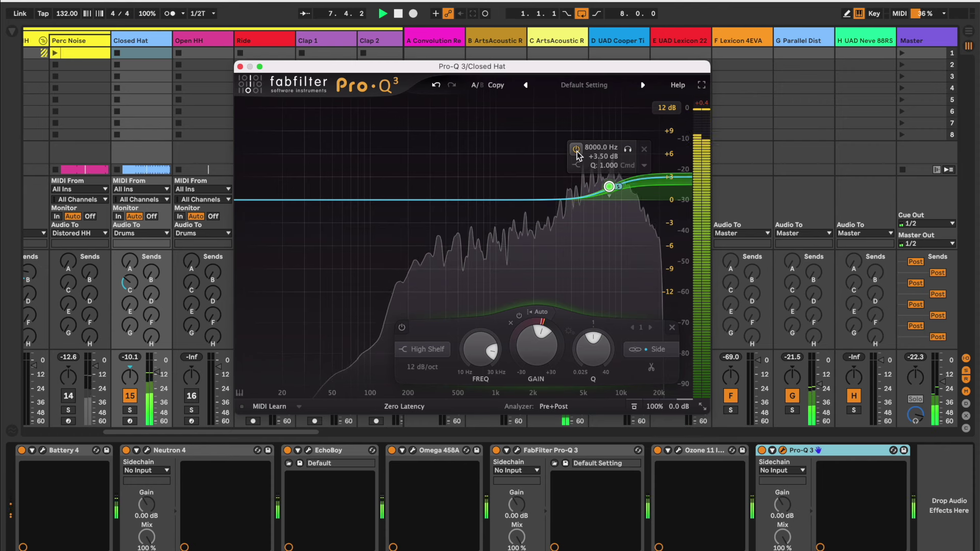
key("space")
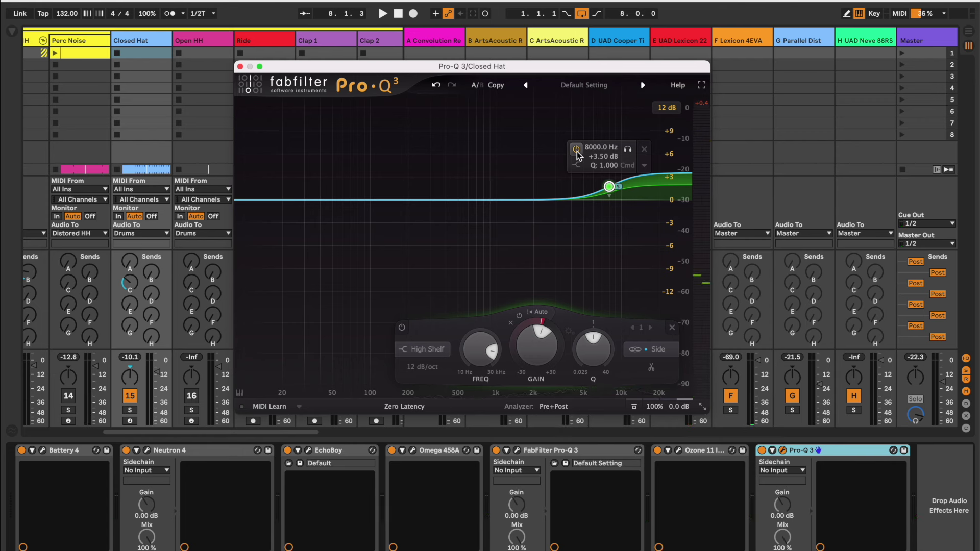
left_click(240, 67)
Activate the Vocals, Synth, kick and Rolling Bass tracks alongside the Closed Hat and start playback of the mix
left_click_drag(191, 431, 296, 435)
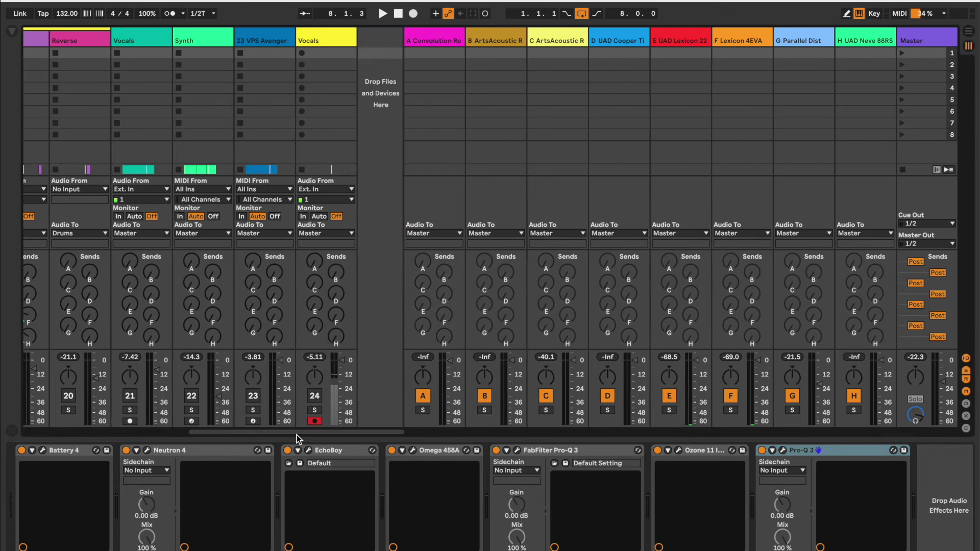
left_click(130, 396)
left_click_drag(216, 430, 9, 405)
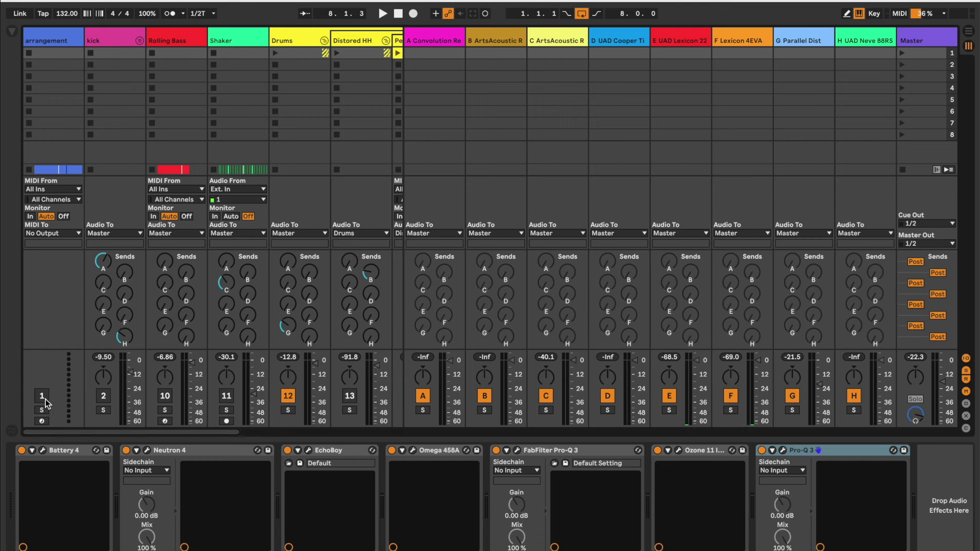
left_click(104, 396)
left_click(164, 397)
key("space")
left_click_drag(217, 434, 364, 434)
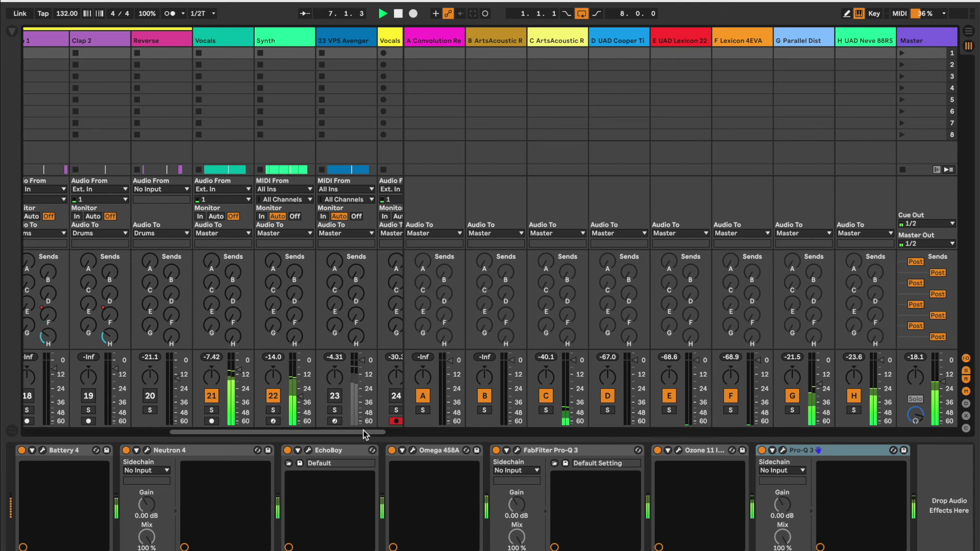